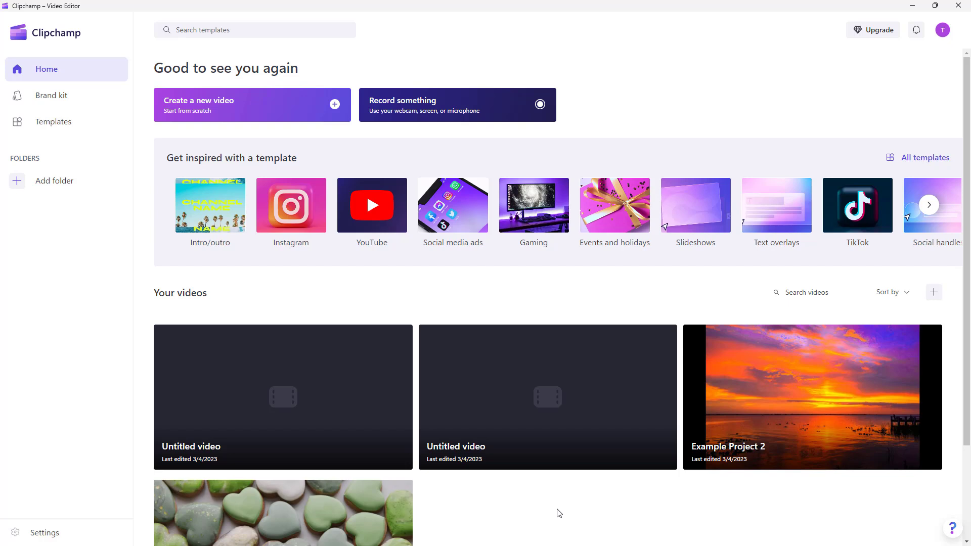
Add a new folder named TutorTube, then go back to the Home page
{"action": "left_click", "coordinate": [54, 181]}
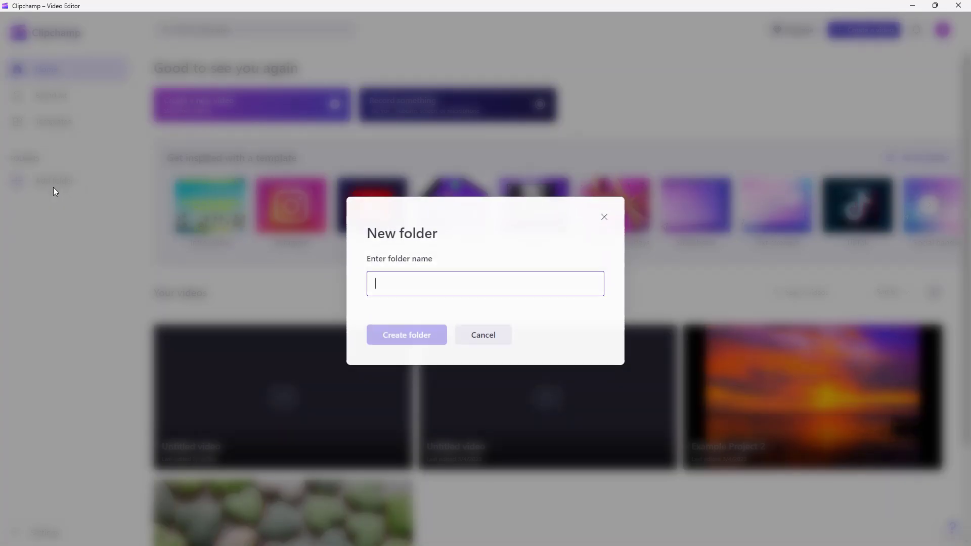
{"action": "type", "text": "TutorTube"}
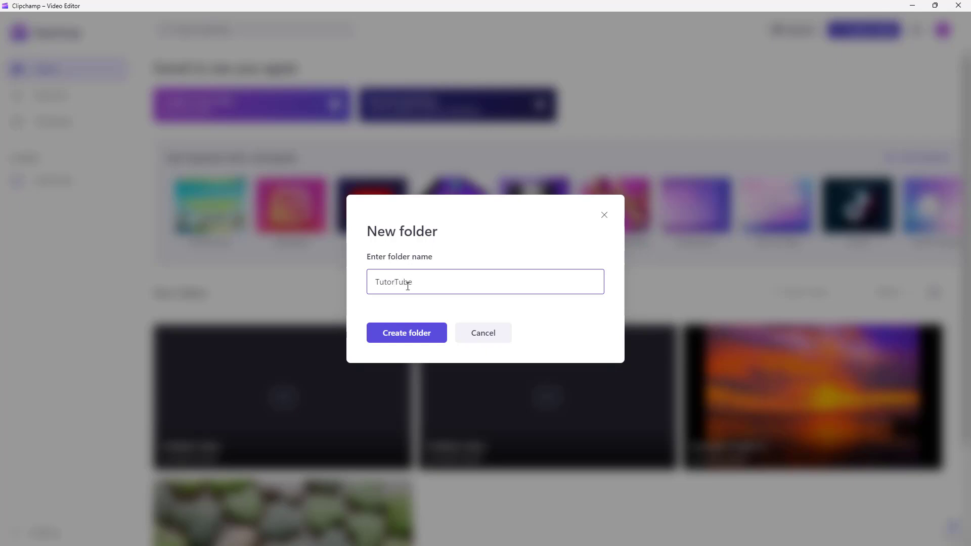
{"action": "left_click", "coordinate": [402, 332]}
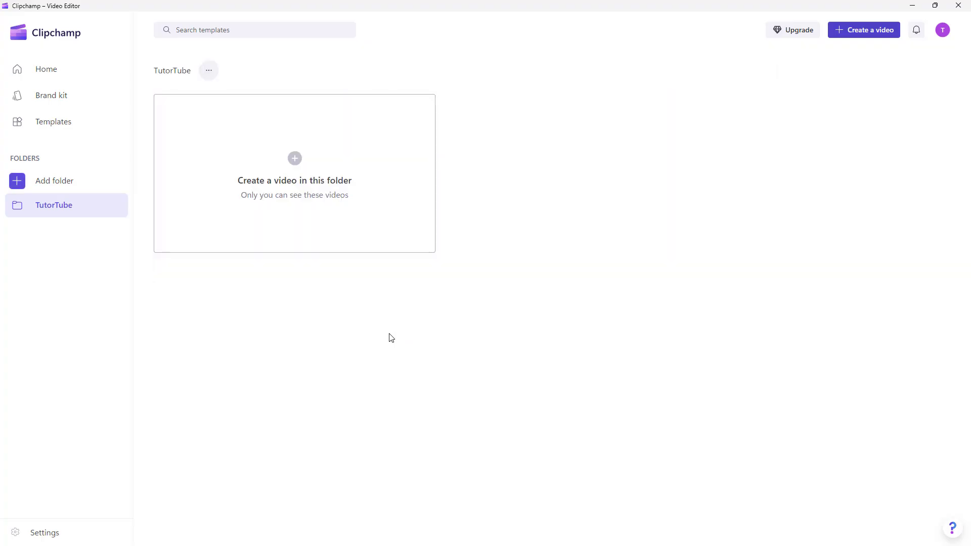
{"action": "left_click", "coordinate": [78, 70]}
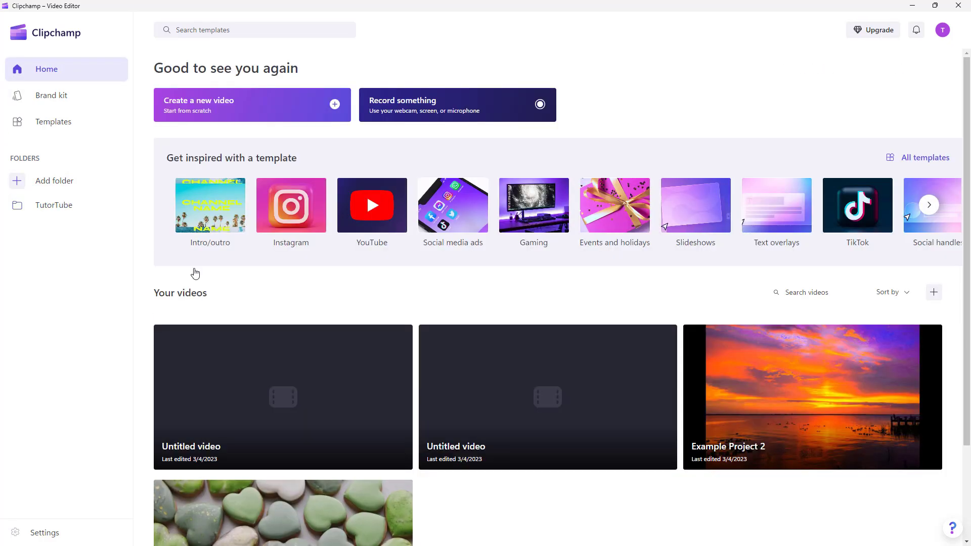
Add a second folder named TutorTube2 and return to Home
{"action": "left_click", "coordinate": [61, 191]}
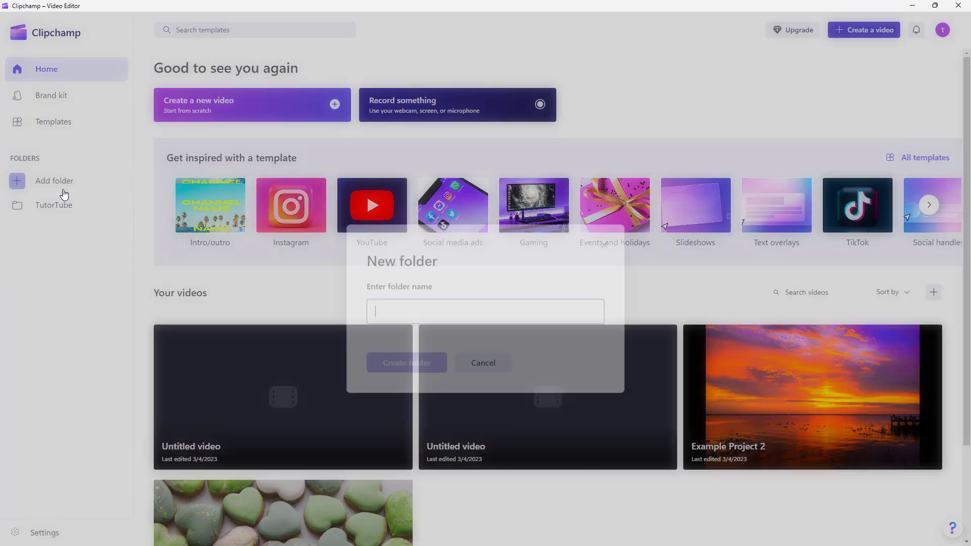
{"action": "type", "text": "TutorTube2"}
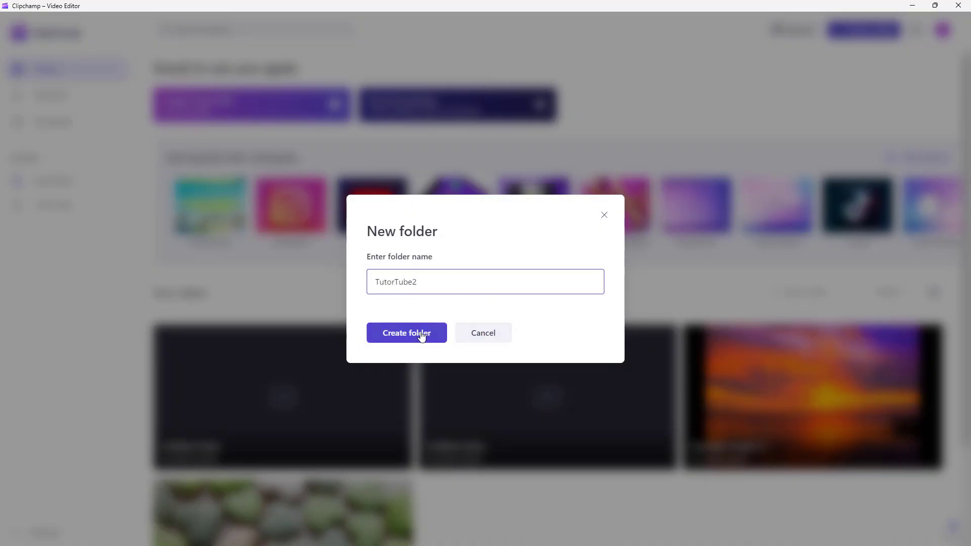
{"action": "left_click", "coordinate": [423, 334]}
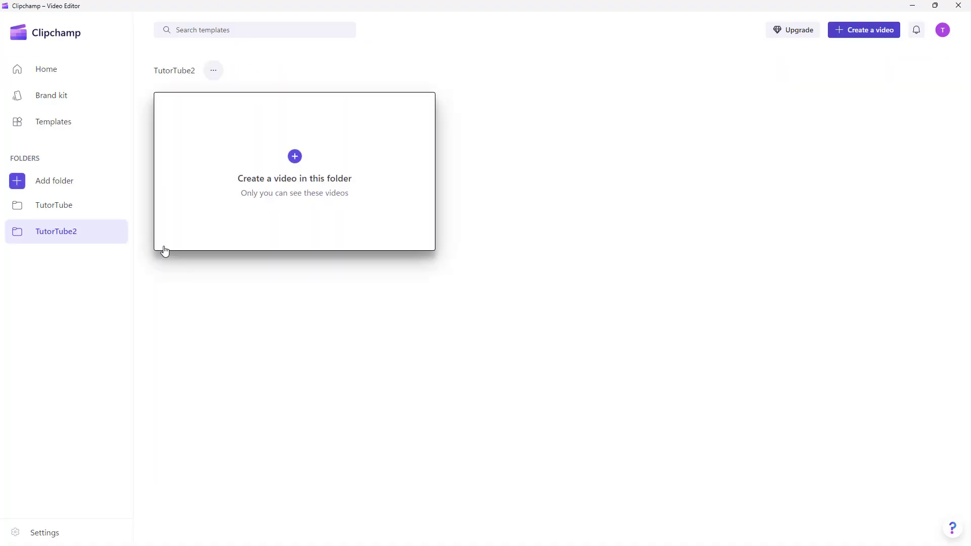
{"action": "left_click", "coordinate": [64, 74]}
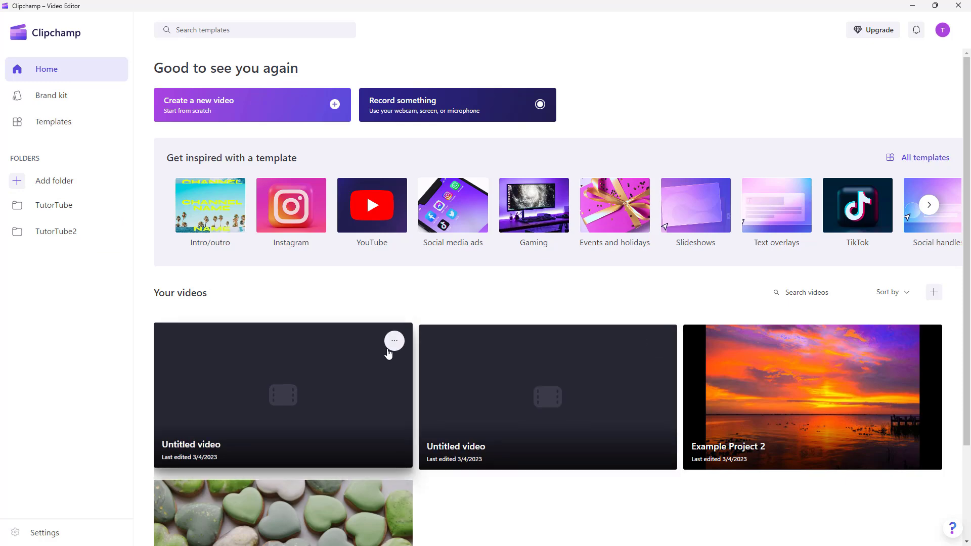
Move the first Untitled video into the TutorTube2 folder
{"action": "left_click", "coordinate": [395, 346]}
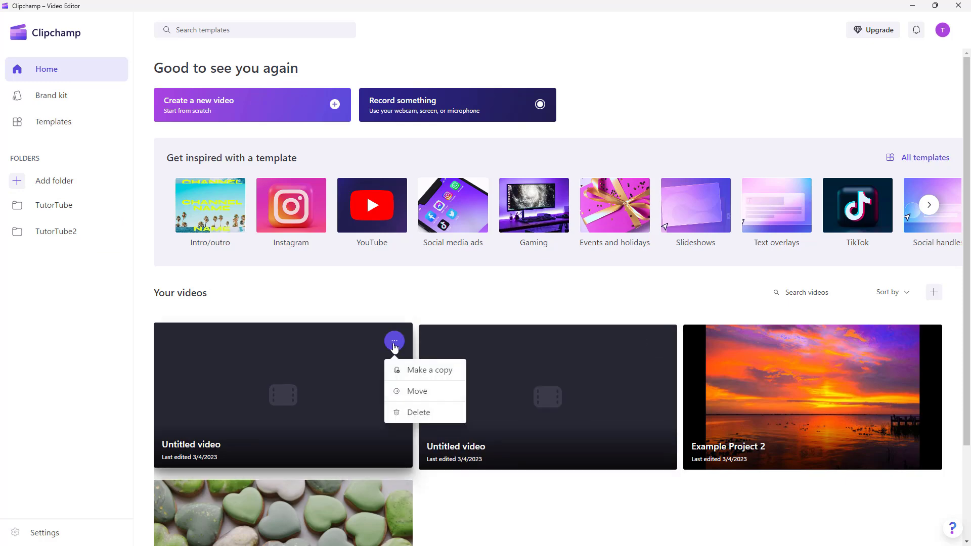
{"action": "left_click", "coordinate": [419, 393]}
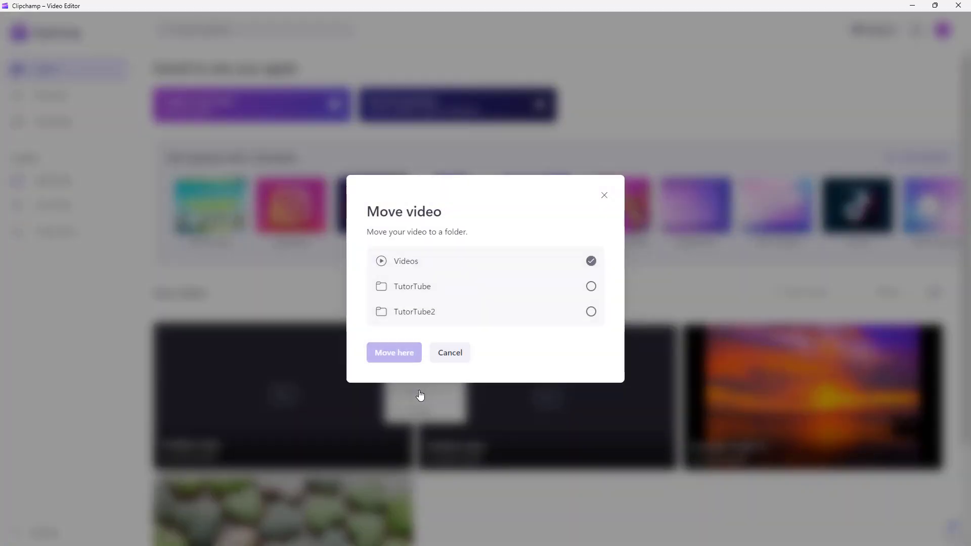
{"action": "left_click", "coordinate": [590, 290]}
{"action": "left_click", "coordinate": [591, 311]}
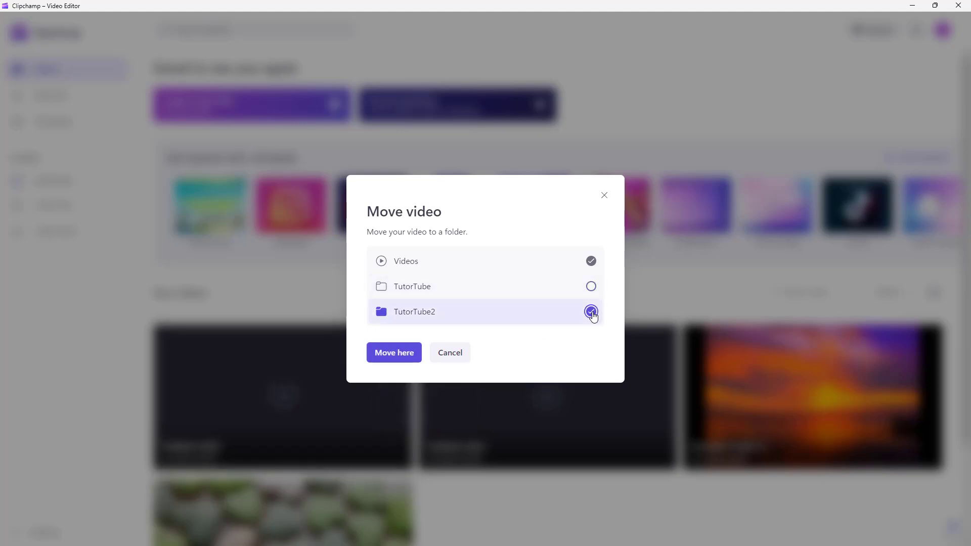
{"action": "left_click", "coordinate": [399, 353]}
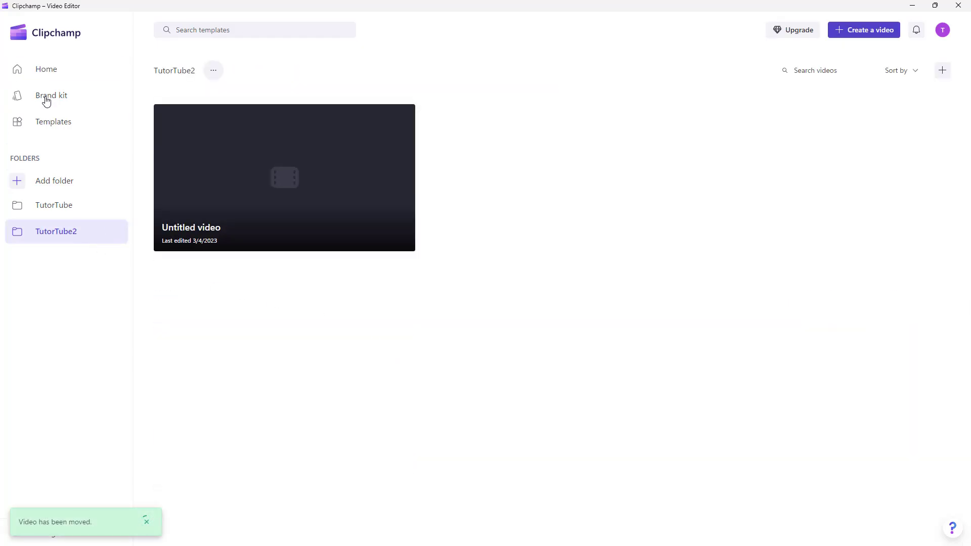
From Home, move the remaining Untitled video into the TutorTube folder
{"action": "left_click", "coordinate": [48, 76]}
{"action": "left_click", "coordinate": [394, 343]}
{"action": "left_click", "coordinate": [420, 391]}
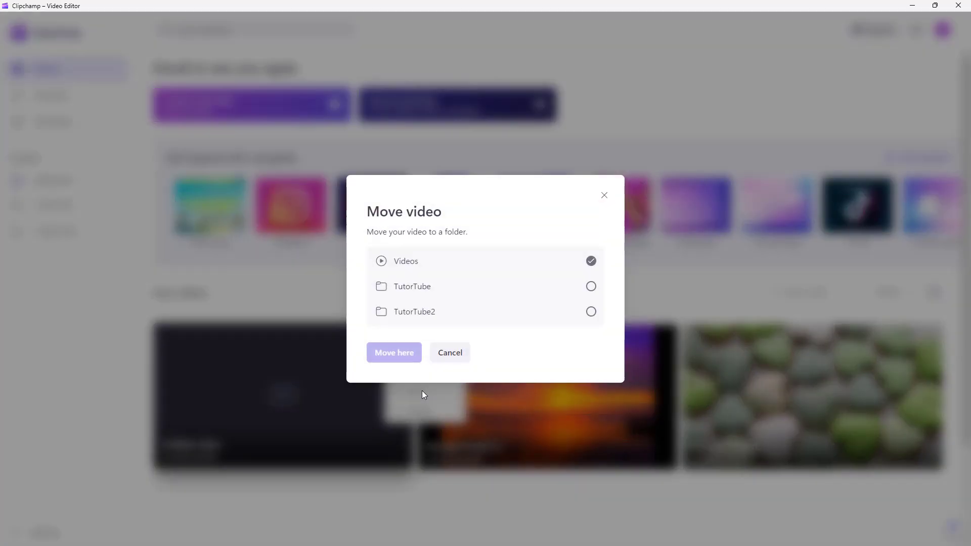
{"action": "left_click", "coordinate": [598, 292]}
{"action": "left_click", "coordinate": [392, 352]}
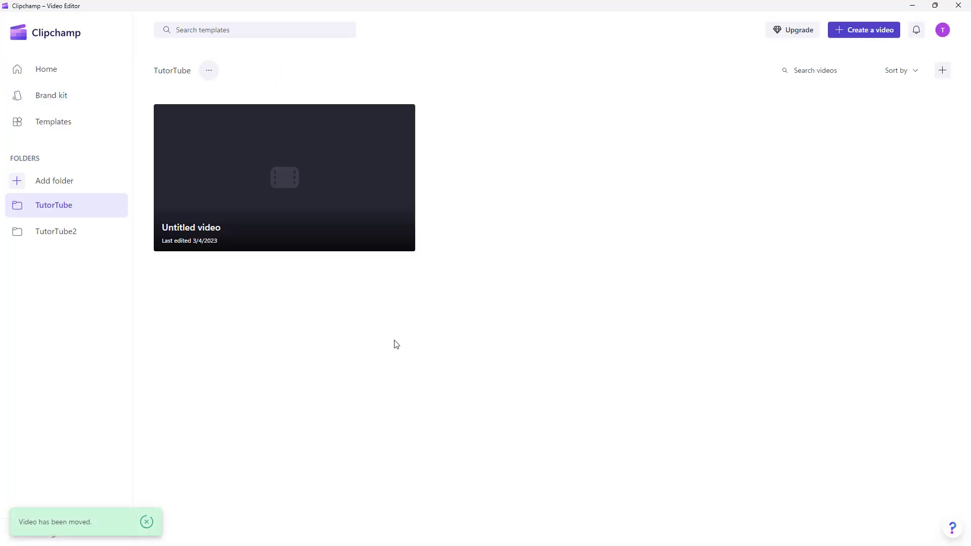
From Home, move Example Project 2 into TutorTube2
{"action": "left_click", "coordinate": [51, 67]}
{"action": "left_click", "coordinate": [397, 341]}
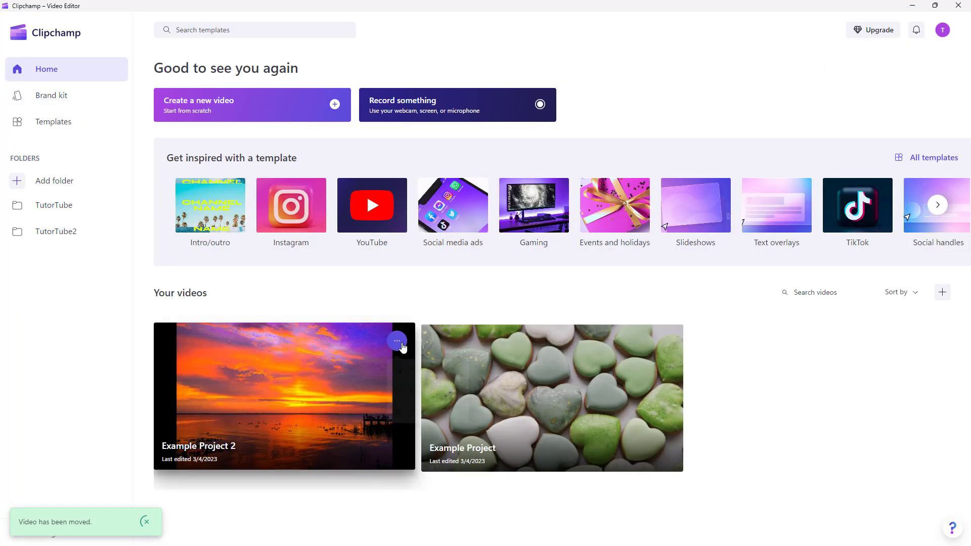
{"action": "left_click", "coordinate": [419, 392]}
{"action": "left_click", "coordinate": [589, 312]}
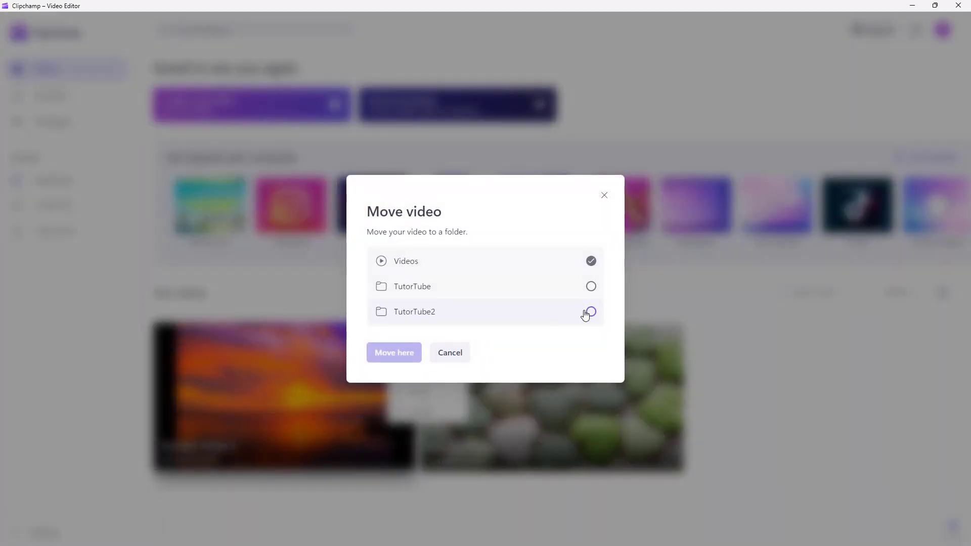
{"action": "left_click", "coordinate": [394, 353]}
From Home, move Example Project into TutorTube2 as well
{"action": "left_click", "coordinate": [91, 70]}
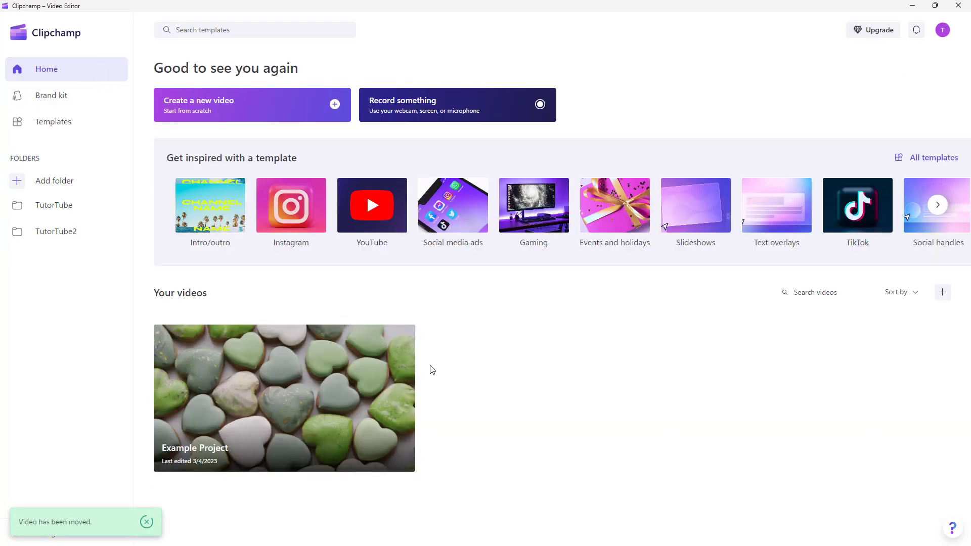
{"action": "left_click", "coordinate": [397, 341]}
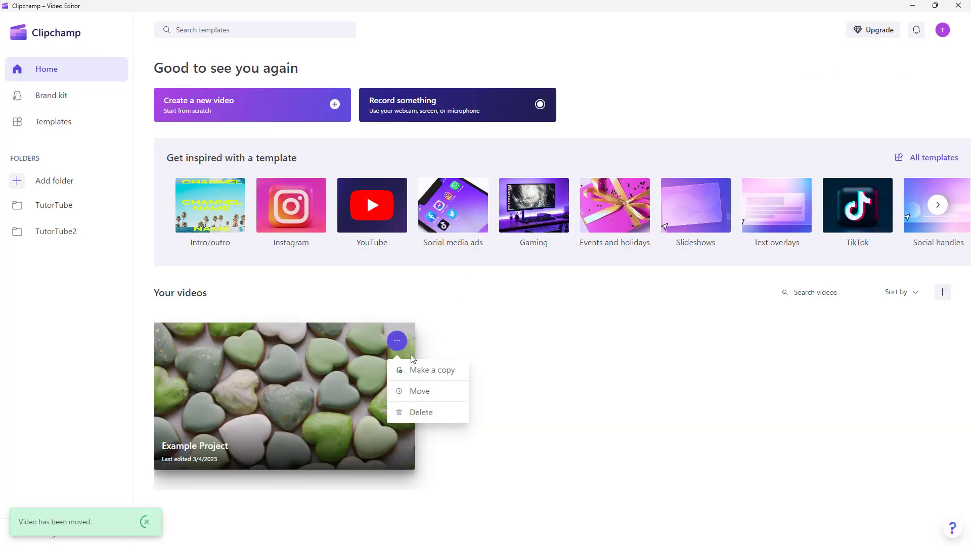
{"action": "left_click", "coordinate": [421, 392]}
{"action": "left_click", "coordinate": [458, 316]}
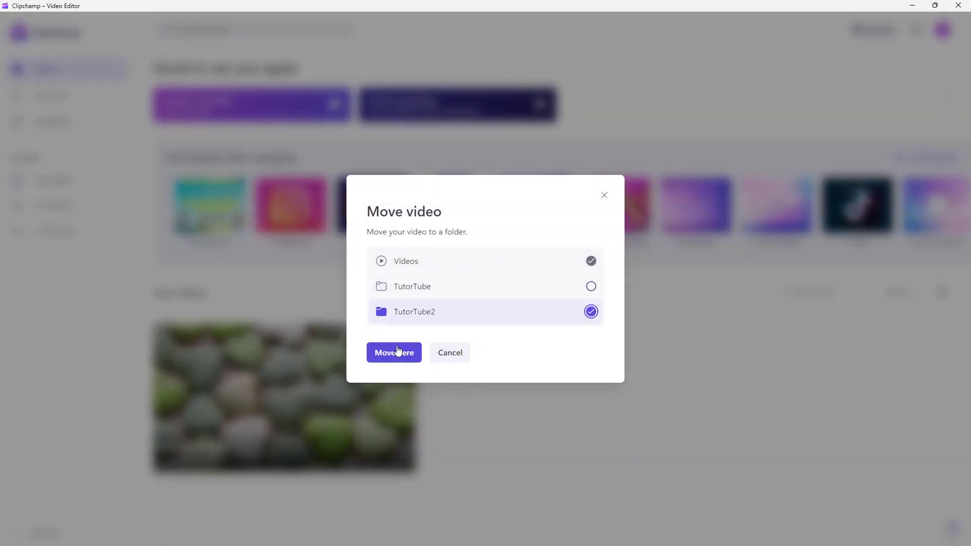
{"action": "left_click", "coordinate": [393, 353]}
Check TutorTube's contents and confirm TutorTube2 holds three videos
{"action": "left_click", "coordinate": [66, 227]}
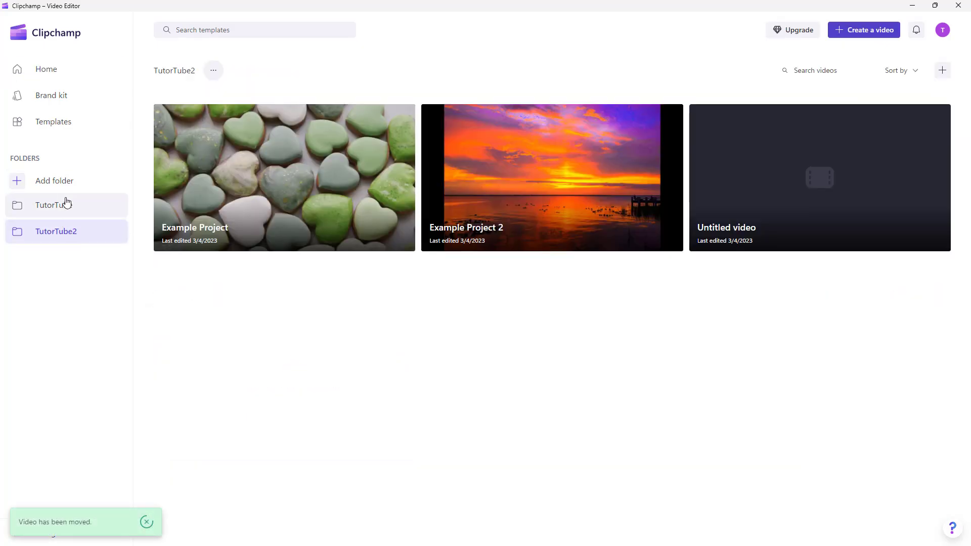
{"action": "left_click", "coordinate": [62, 207]}
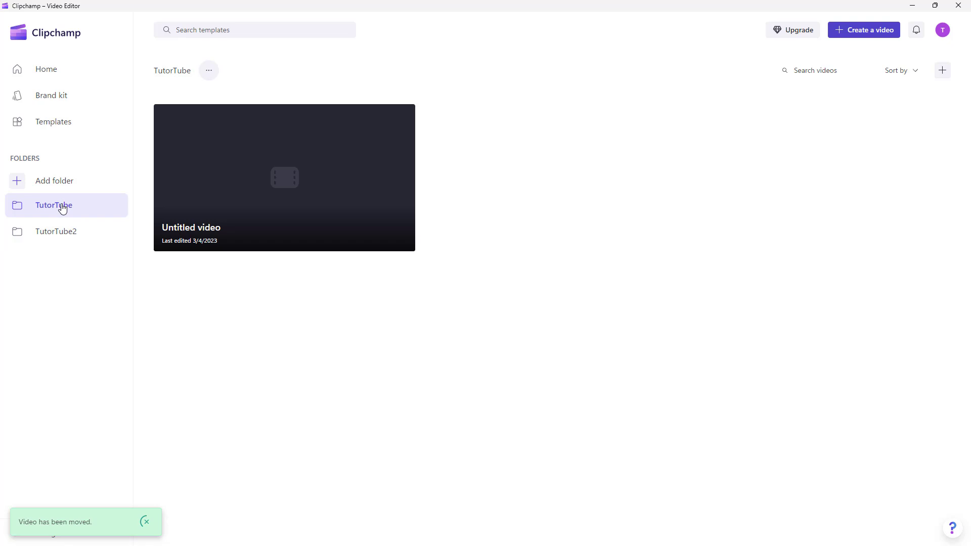
{"action": "left_click", "coordinate": [74, 236]}
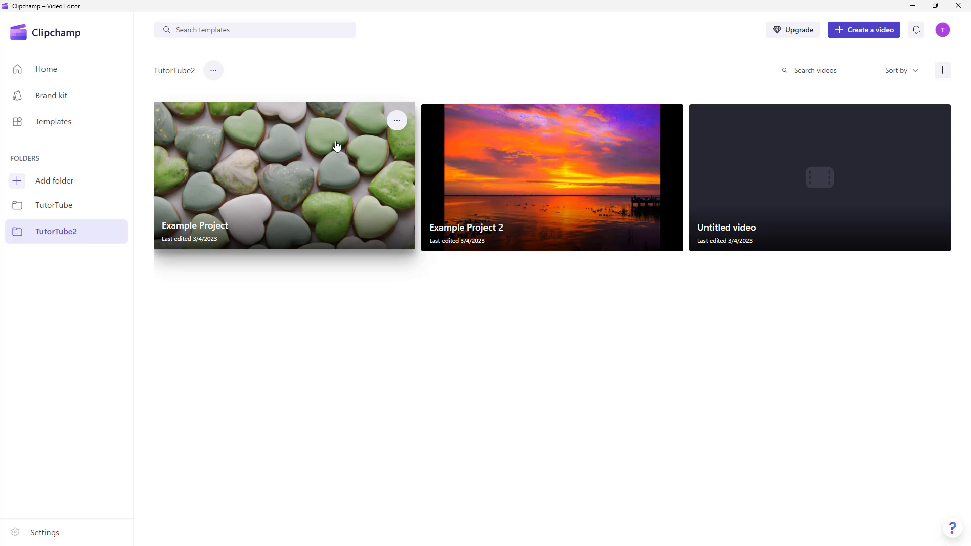
Rename the TutorTube2 folder by appending 2, making it TutorTube22
{"action": "left_click", "coordinate": [65, 213]}
{"action": "left_click", "coordinate": [67, 236]}
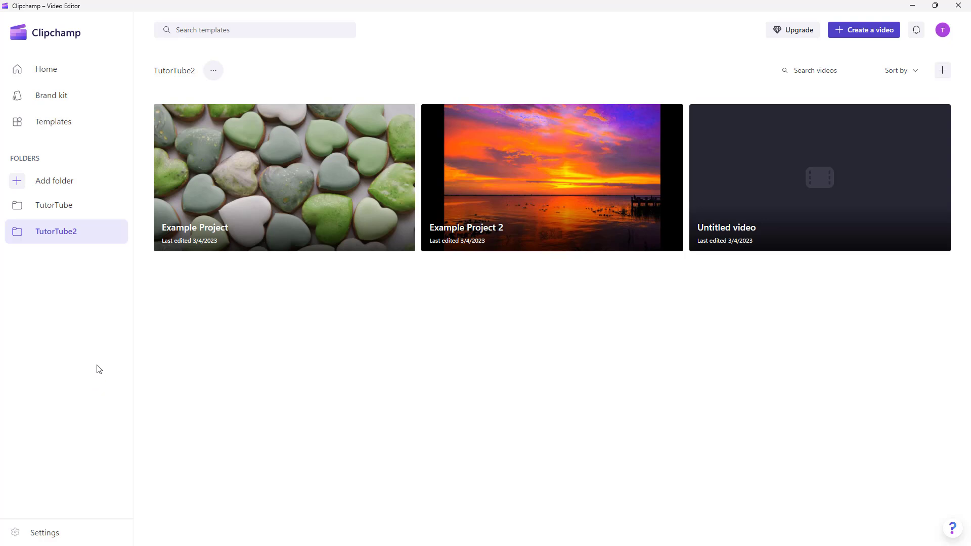
{"action": "left_click", "coordinate": [216, 74]}
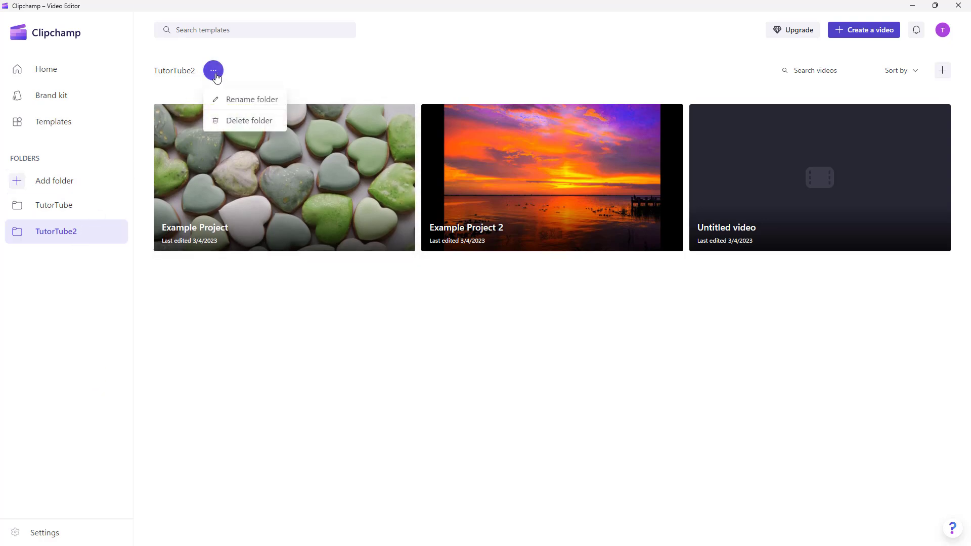
{"action": "left_click", "coordinate": [230, 100]}
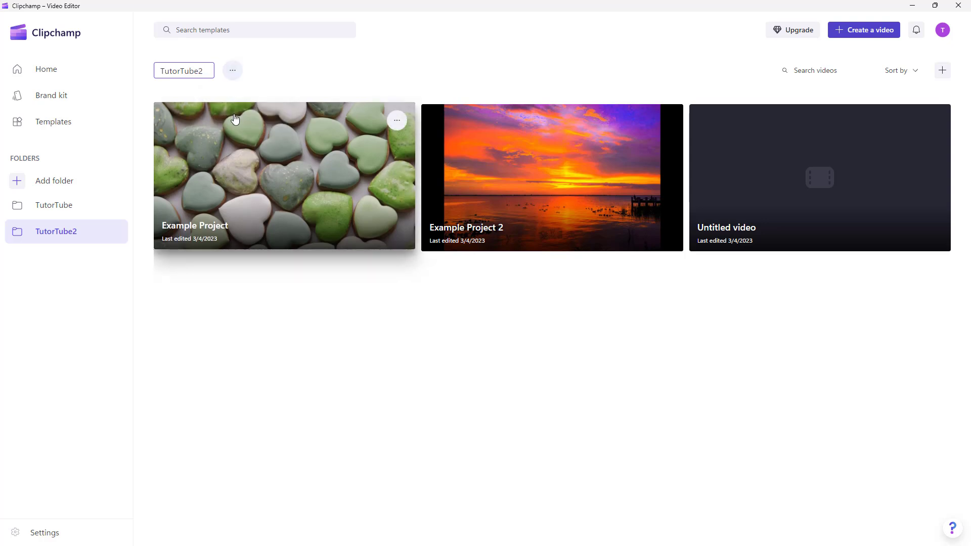
{"action": "type", "text": "2"}
{"action": "left_click", "coordinate": [267, 307]}
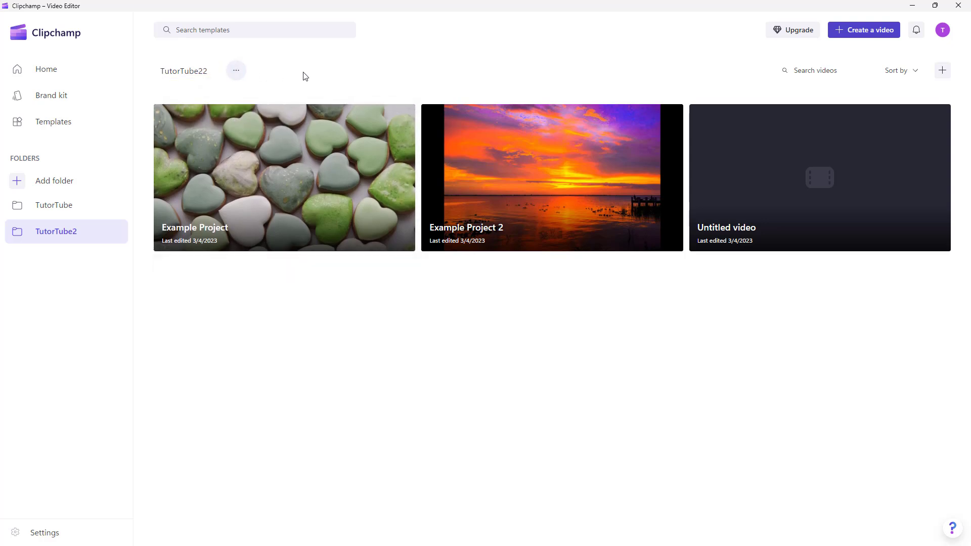
Reopen the folder, reapply the TutorTube22 name with Enter, and return Home
{"action": "left_click", "coordinate": [68, 72]}
{"action": "left_click", "coordinate": [94, 242]}
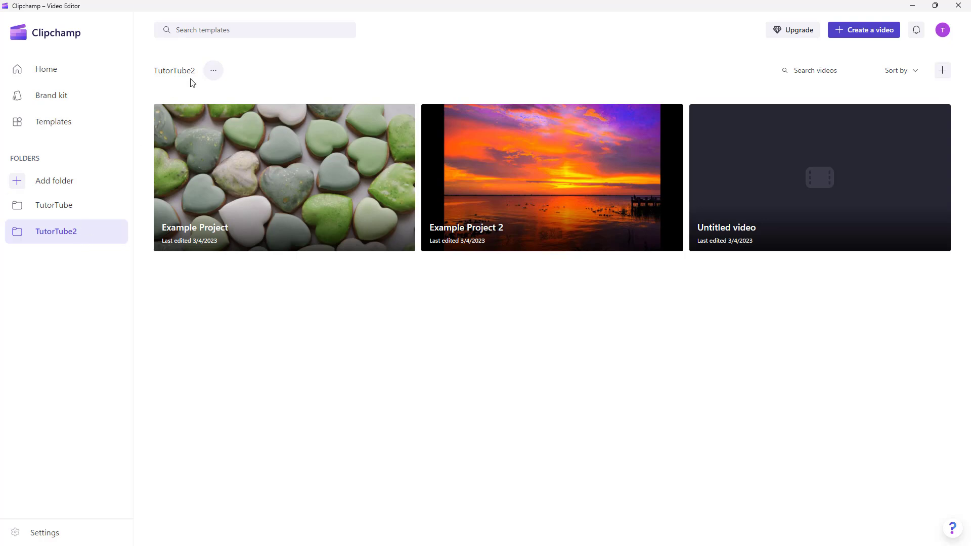
{"action": "left_click", "coordinate": [213, 71]}
{"action": "left_click", "coordinate": [223, 101]}
{"action": "type", "text": "2"}
{"action": "key", "text": "Return"}
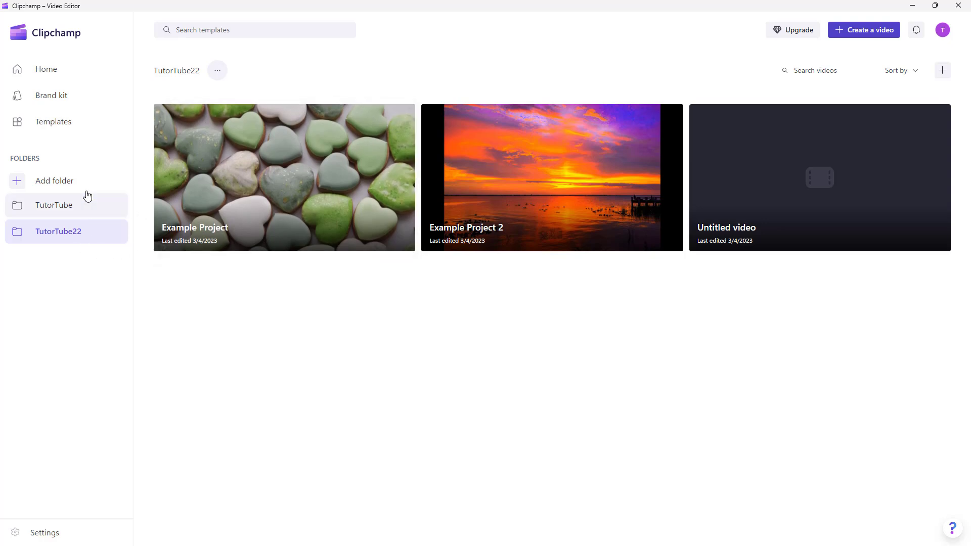
{"action": "left_click", "coordinate": [71, 76]}
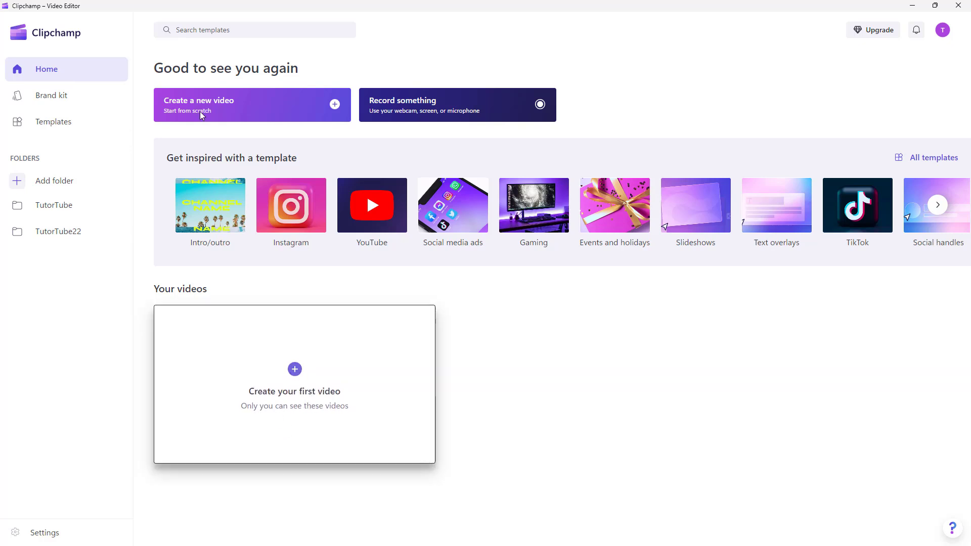
Open TutorTube, then TutorTube22, and dismiss its folder options unchanged
{"action": "left_click", "coordinate": [76, 209]}
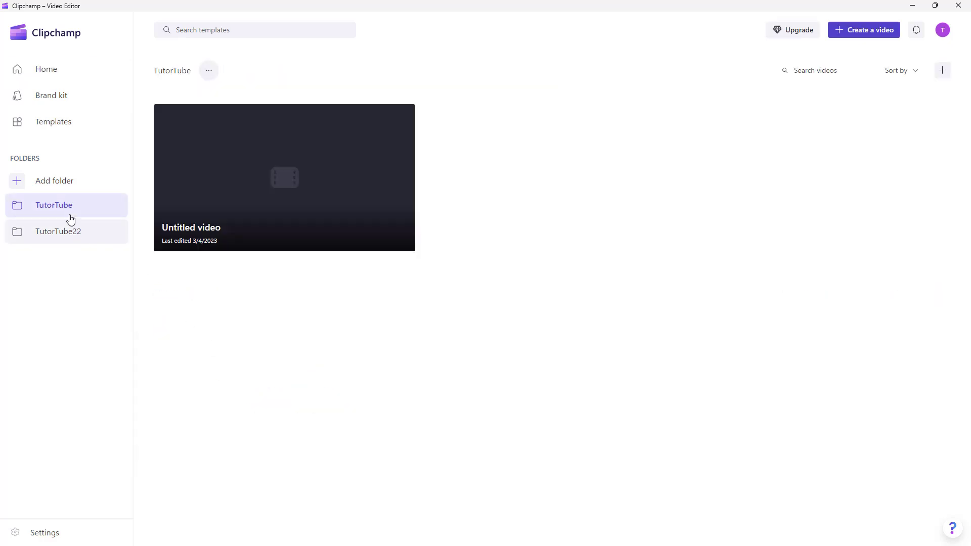
{"action": "left_click", "coordinate": [62, 236]}
{"action": "left_click", "coordinate": [217, 71]}
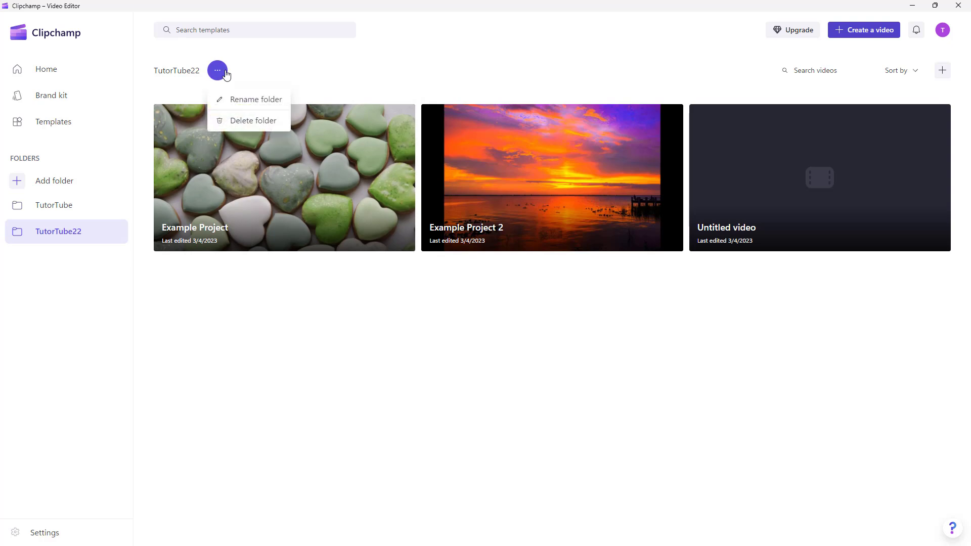
{"action": "left_click", "coordinate": [401, 320]}
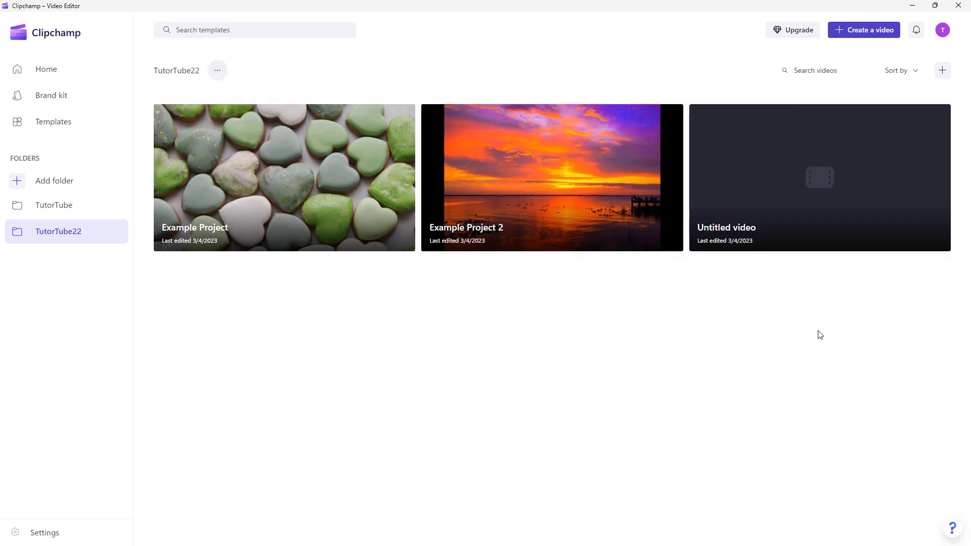
Create a new video inside TutorTube22 and exit the editor back to home
{"action": "left_click", "coordinate": [858, 34]}
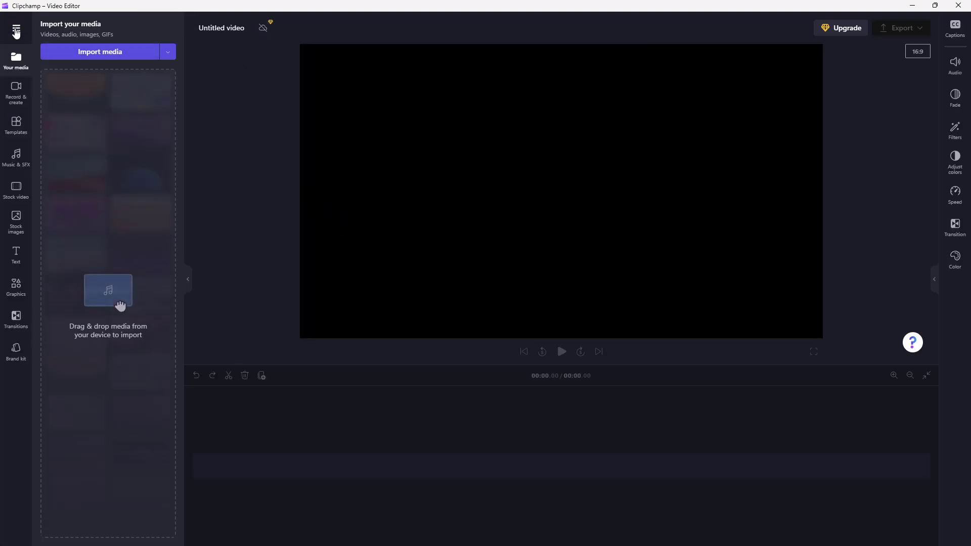
{"action": "left_click", "coordinate": [16, 32]}
{"action": "left_click", "coordinate": [50, 55]}
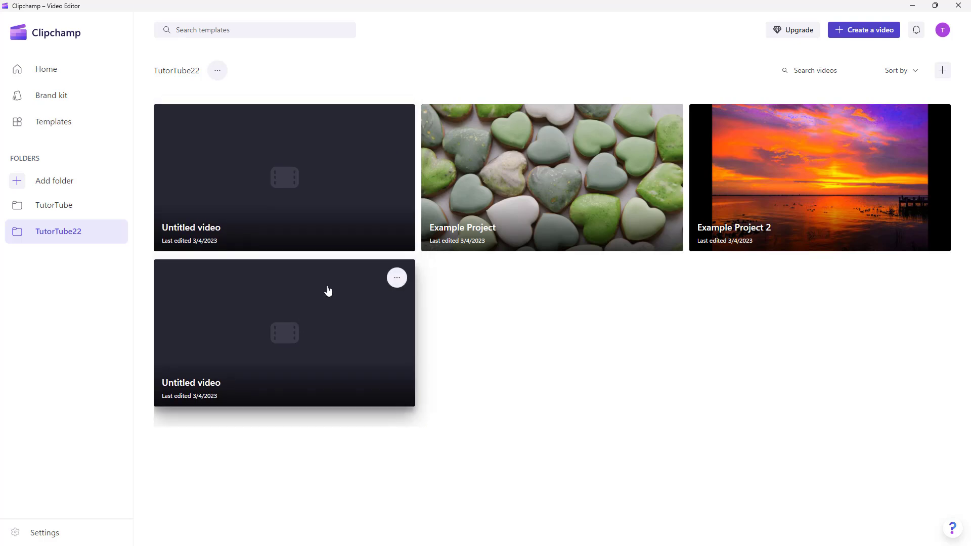
Move one Untitled video from TutorTube22 into TutorTube, then open TutorTube
{"action": "left_click", "coordinate": [397, 120]}
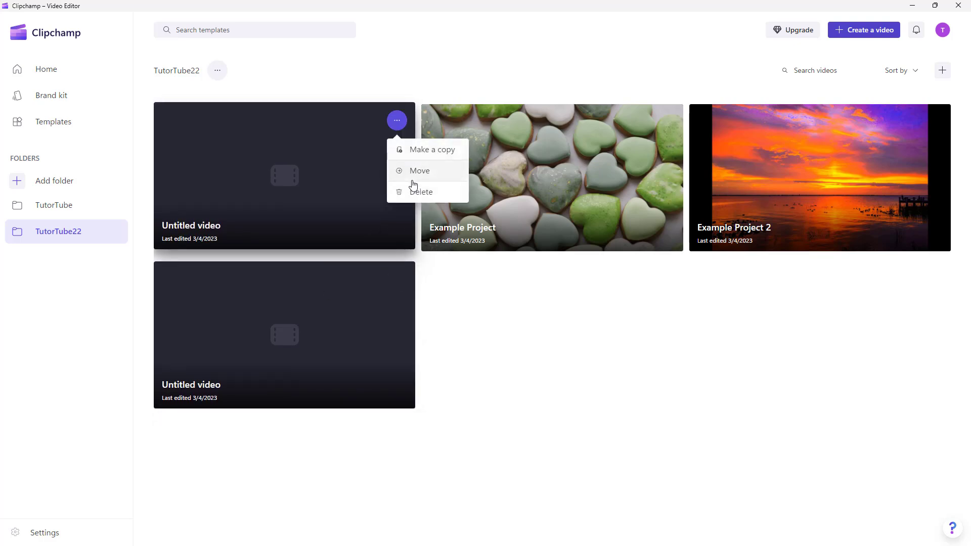
{"action": "left_click", "coordinate": [413, 177]}
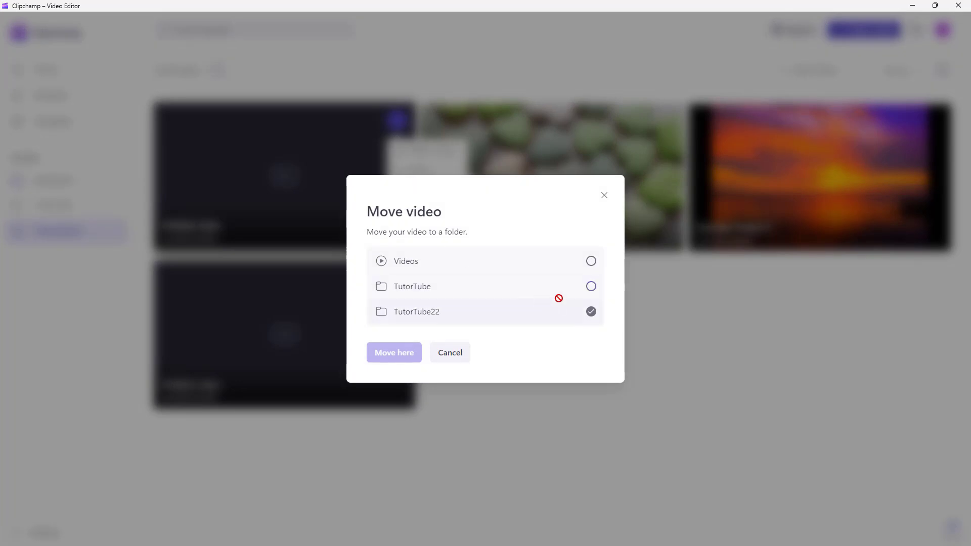
{"action": "left_click", "coordinate": [588, 287]}
{"action": "left_click", "coordinate": [399, 353]}
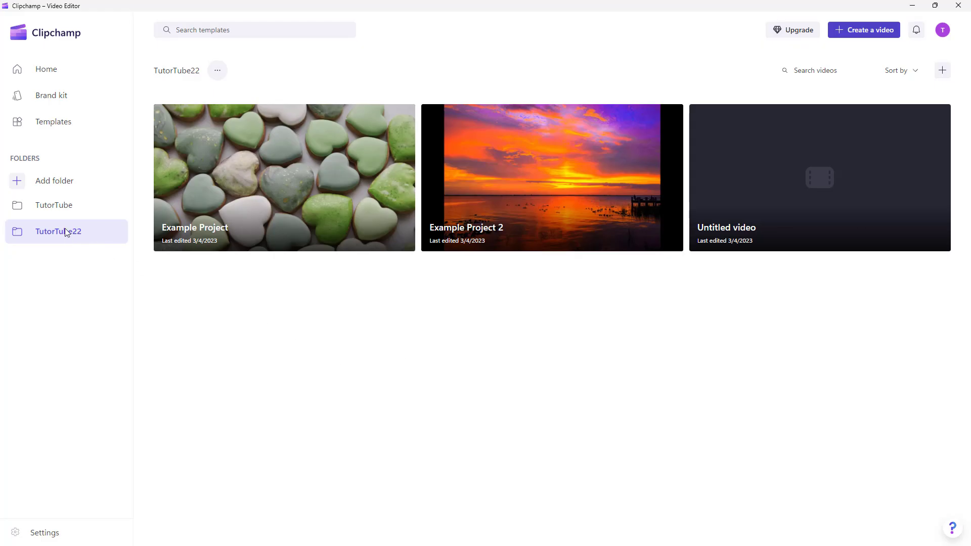
{"action": "left_click", "coordinate": [63, 206]}
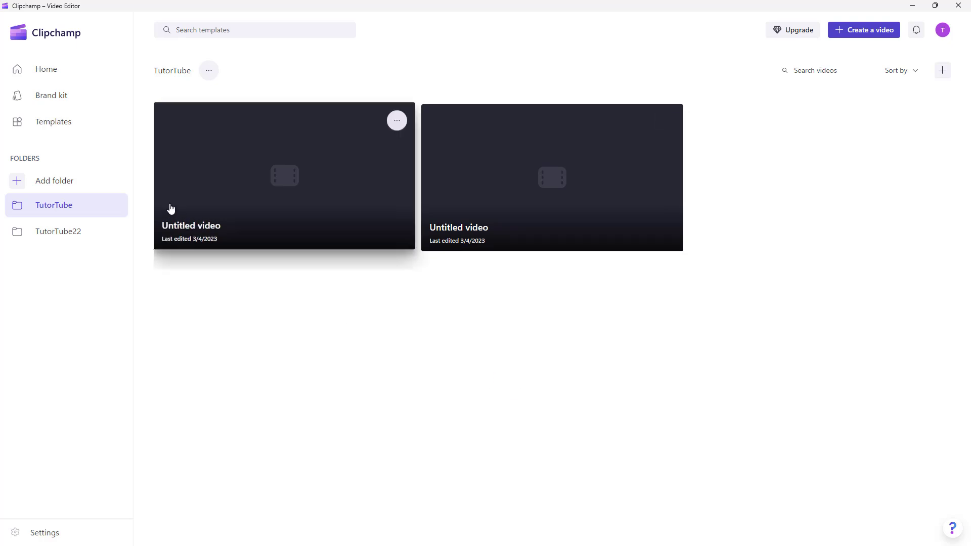
Delete the TutorTube folder, typing TutorTube to confirm the deletion
{"action": "left_click", "coordinate": [209, 71]}
{"action": "left_click", "coordinate": [234, 122]}
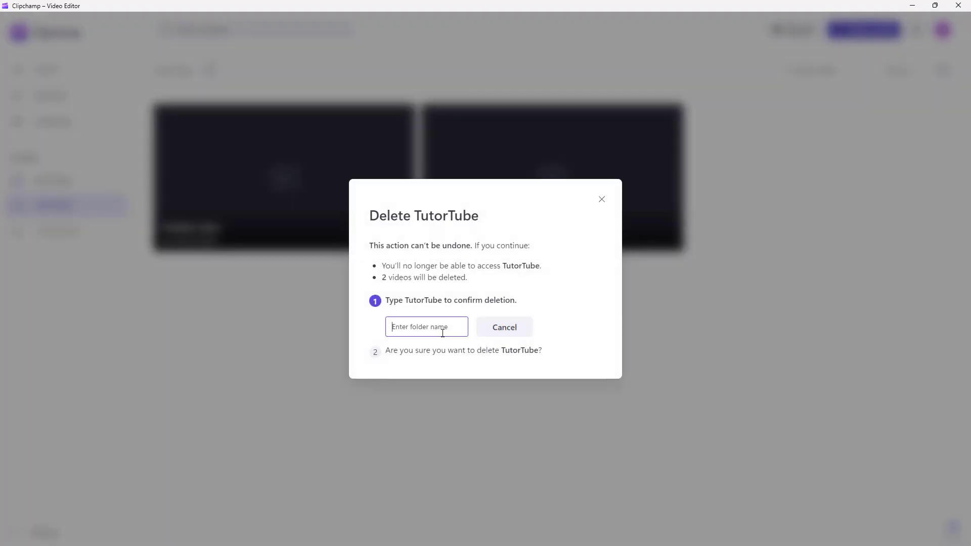
{"action": "type", "text": "TutorTube"}
{"action": "left_click", "coordinate": [444, 345]}
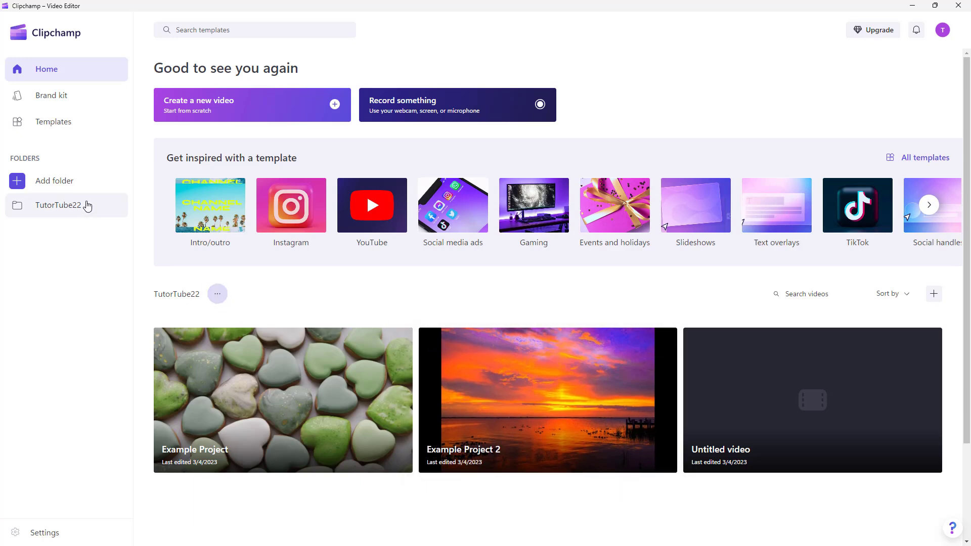
Open TutorTube22 from the sidebar to show Example Project, Example Project 2 and Untitled video
{"action": "left_click", "coordinate": [59, 209]}
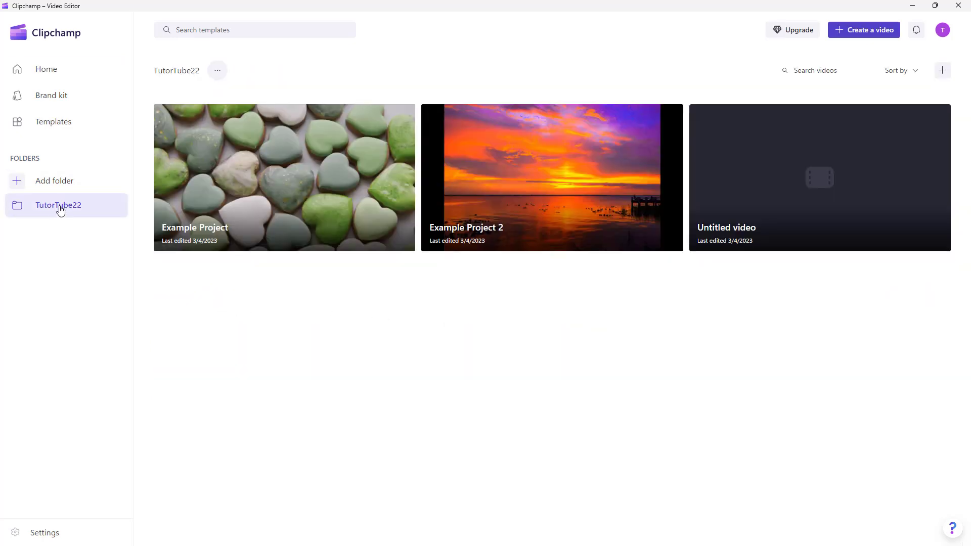
{"action": "left_click", "coordinate": [69, 69]}
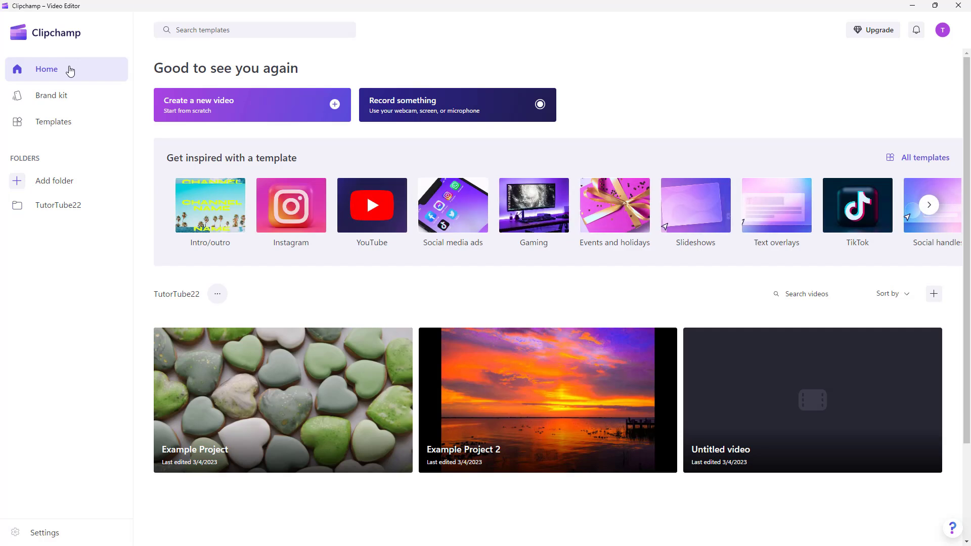
{"action": "left_click", "coordinate": [218, 296]}
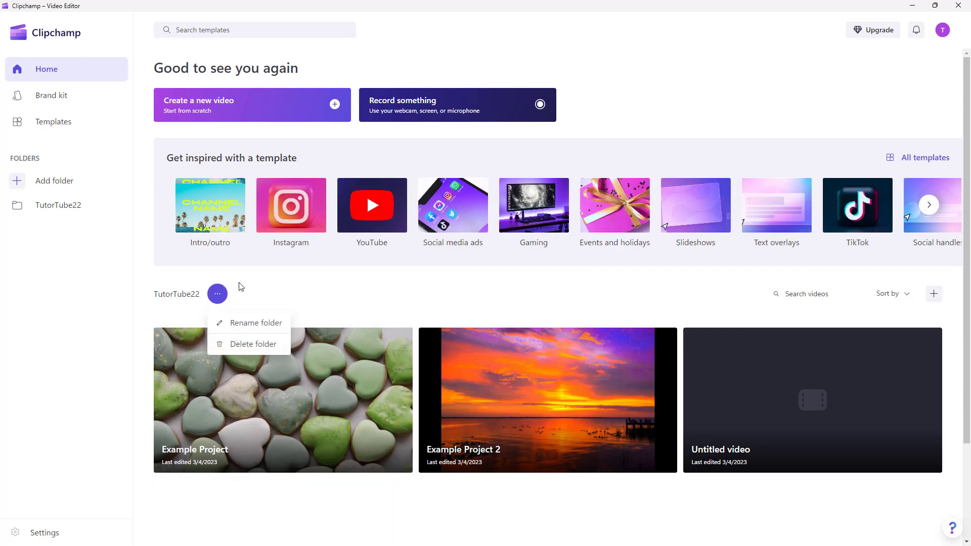
{"action": "left_click", "coordinate": [466, 290]}
{"action": "mouse_move", "coordinate": [769, 349]}
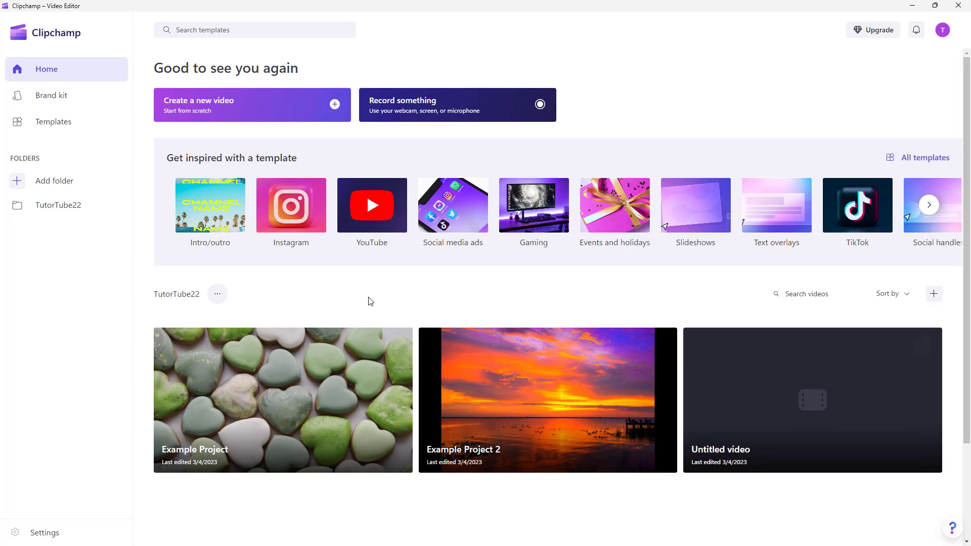
{"action": "mouse_move", "coordinate": [531, 347]}
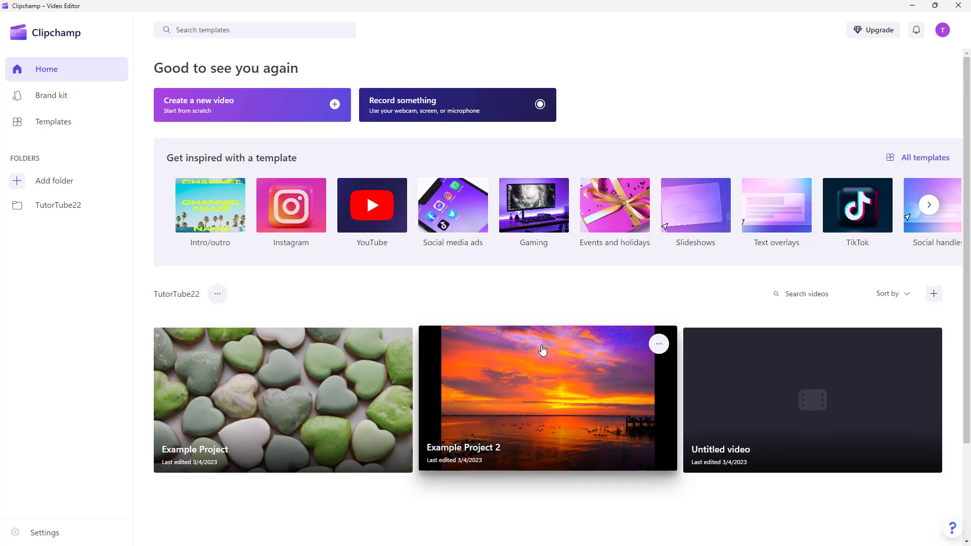
{"action": "left_click", "coordinate": [76, 213]}
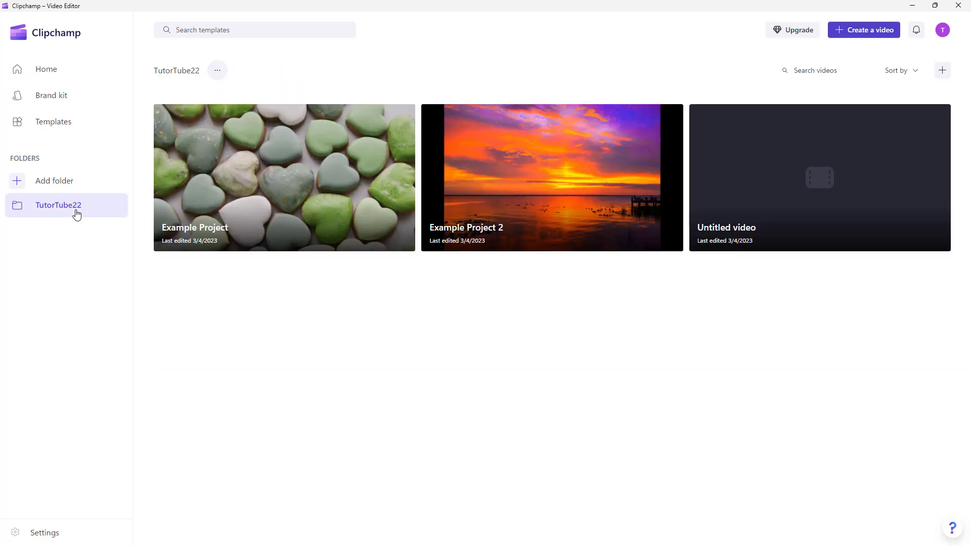